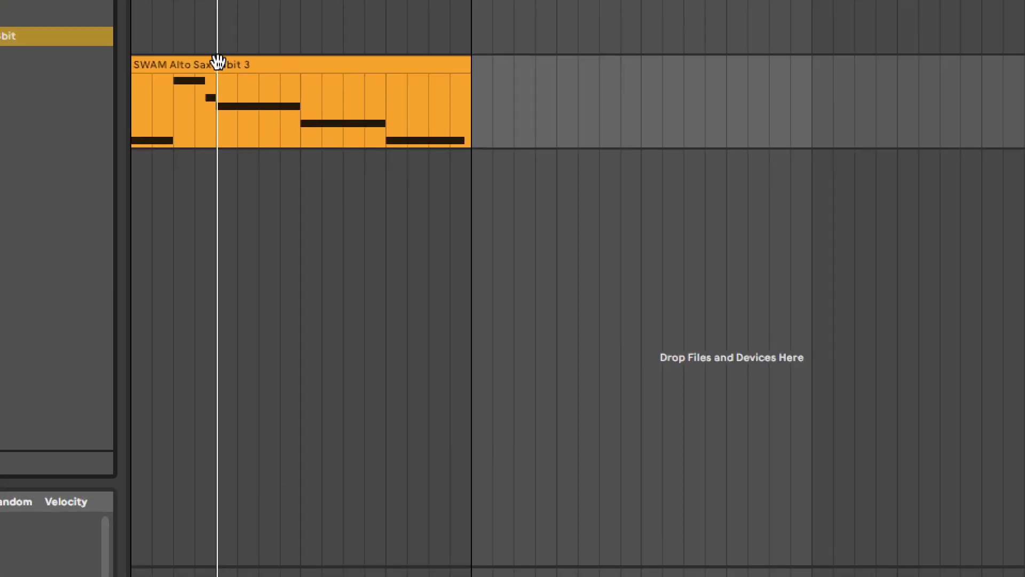
# - Open the saxophone clip in the note editor and view its notes with their MPE note expression curves
pyautogui.click(297, 136)
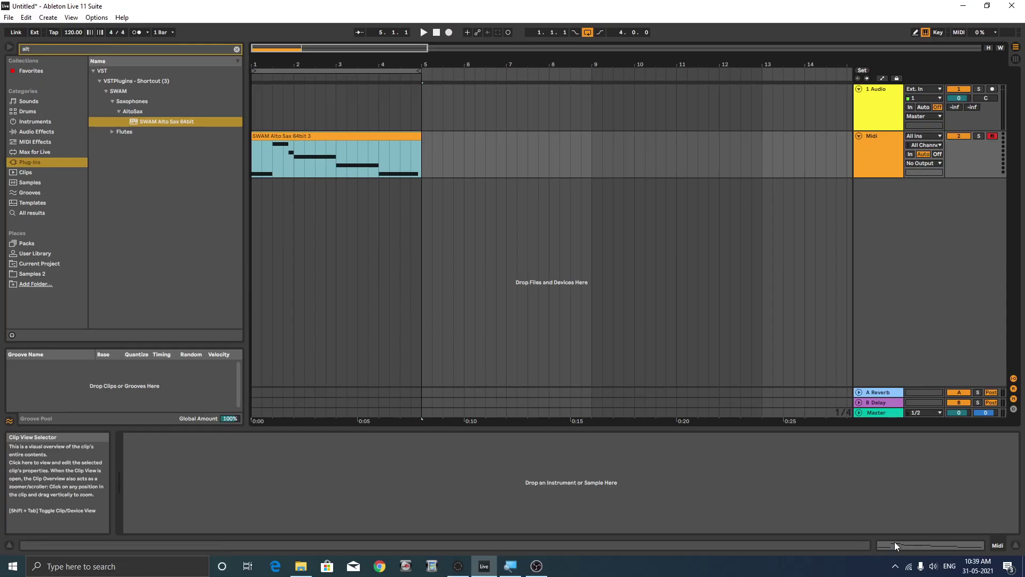
pyautogui.click(895, 545)
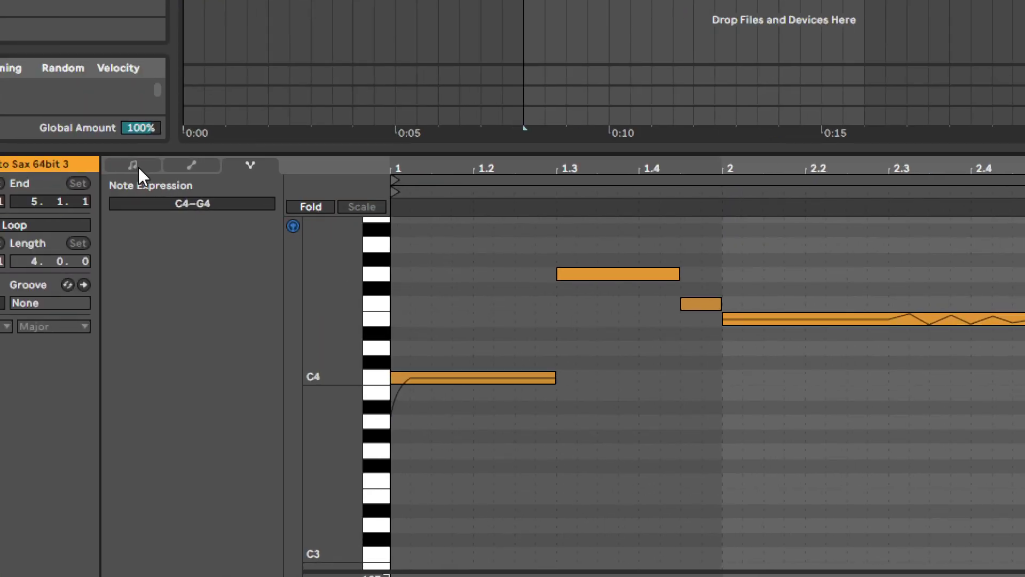
pyautogui.click(138, 165)
pyautogui.click(251, 164)
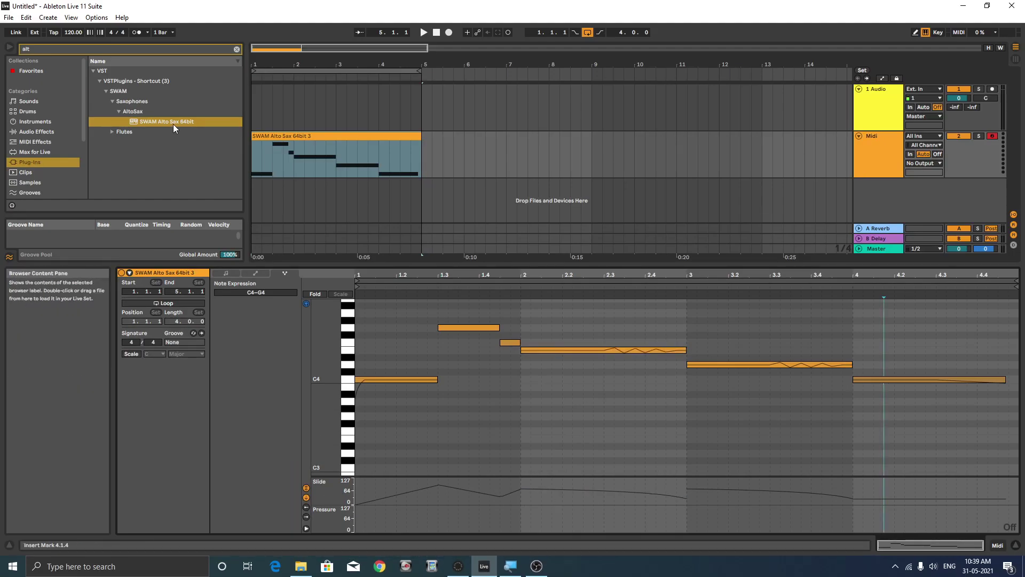
# - Load the SWAM Alto Sax 64bit plug-in onto the Midi track and play the clip from its start
pyautogui.moveTo(175, 121); pyautogui.dragTo(800, 186)
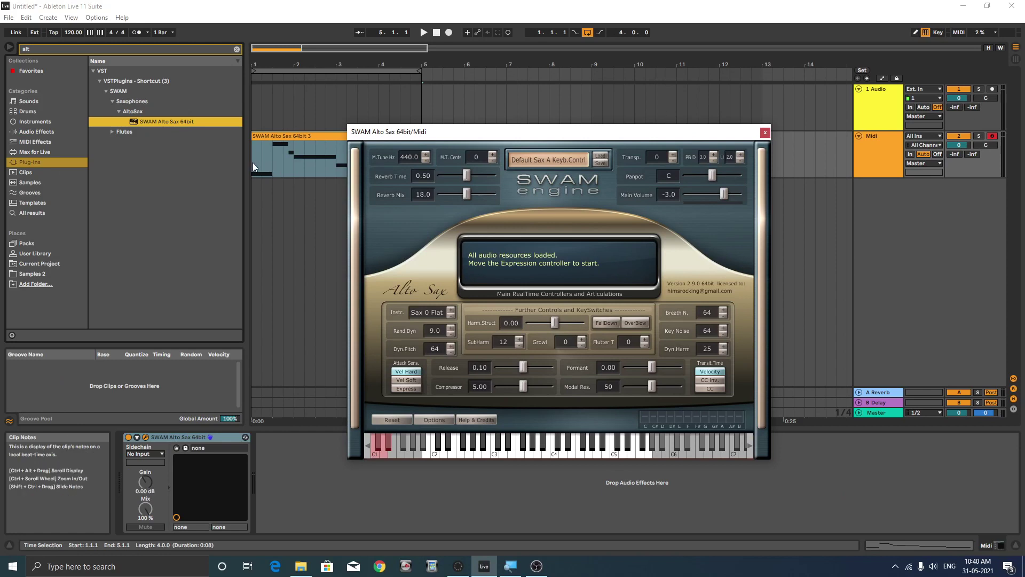
pyautogui.click(252, 162)
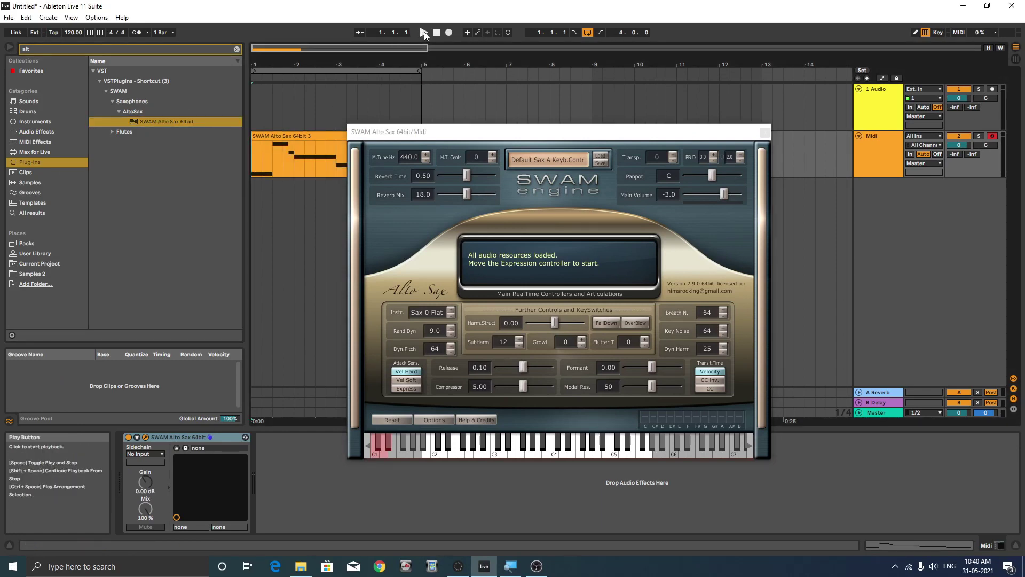
pyautogui.click(424, 32)
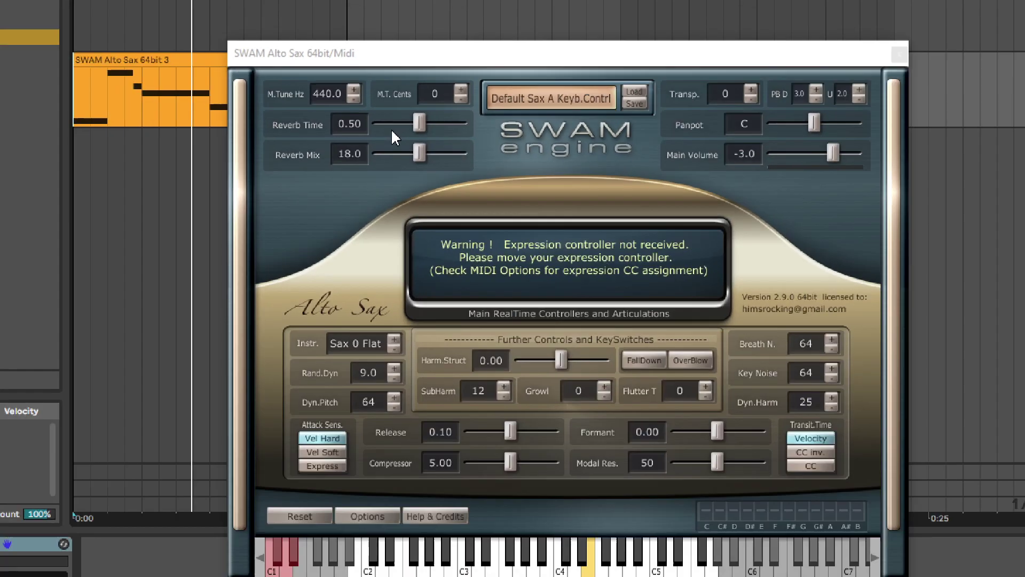
pyautogui.click(437, 32)
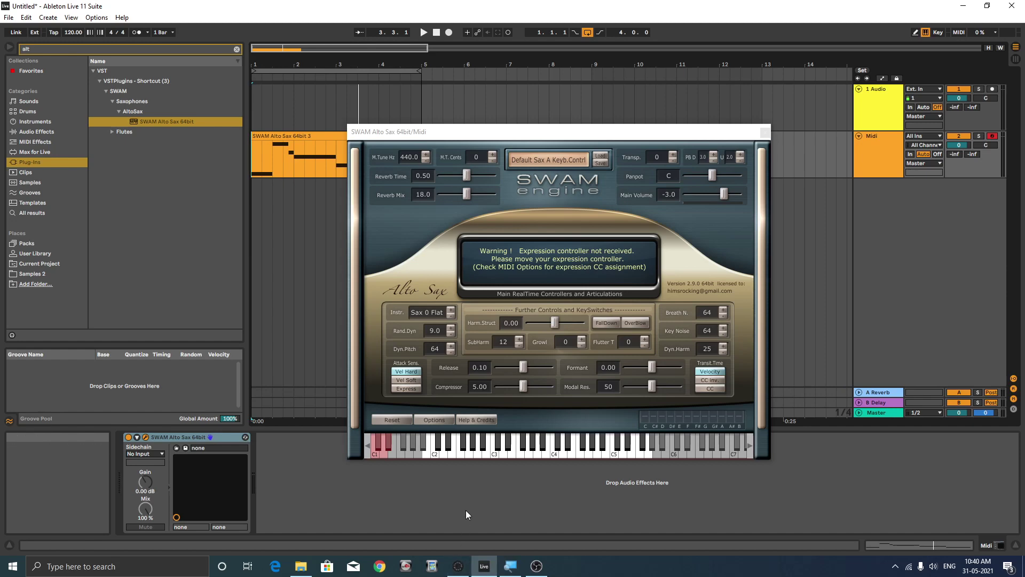
# - Reopen the saxophone clip's note expression view and reposition the plug-in window to inspect the curves
pyautogui.click(297, 137)
pyautogui.click(889, 543)
pyautogui.moveTo(536, 130); pyautogui.dragTo(8, 219)
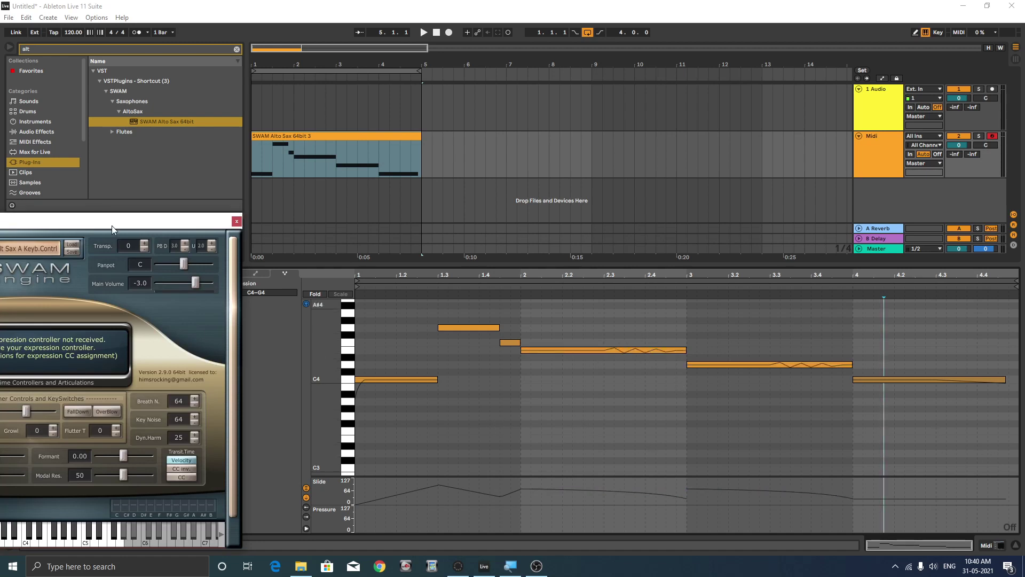
pyautogui.moveTo(111, 225); pyautogui.dragTo(674, 43)
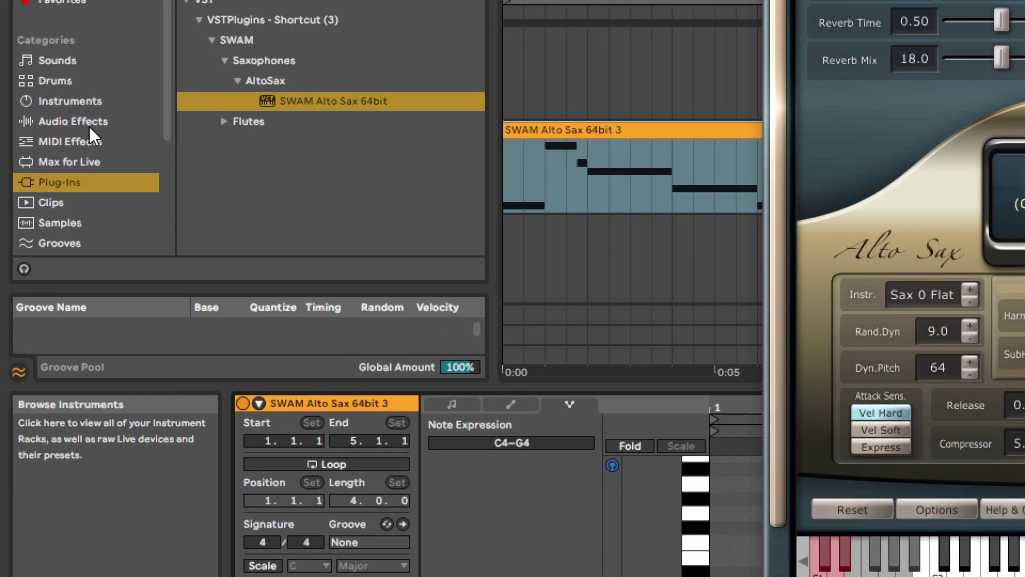
# - Add the MPE Control MIDI effect before the saxophone plug-in and expand its MPE to MIDI settings
pyautogui.click(44, 143)
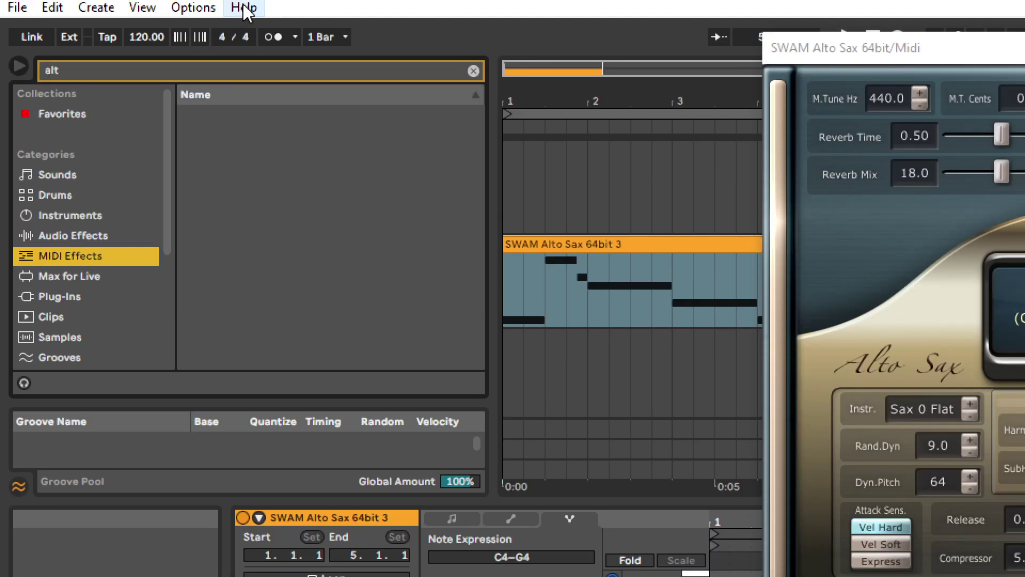
pyautogui.click(474, 73)
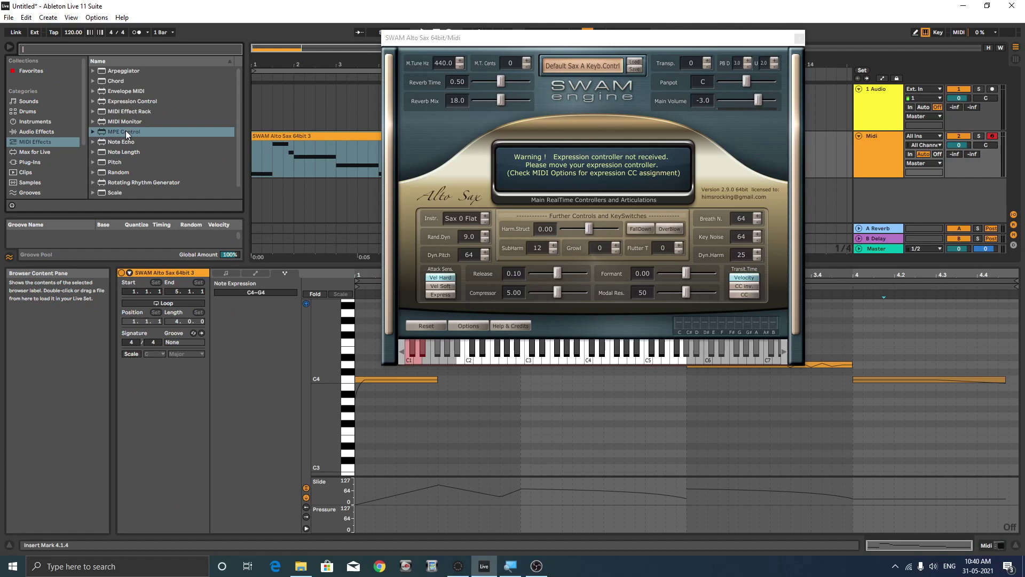
pyautogui.click(126, 131)
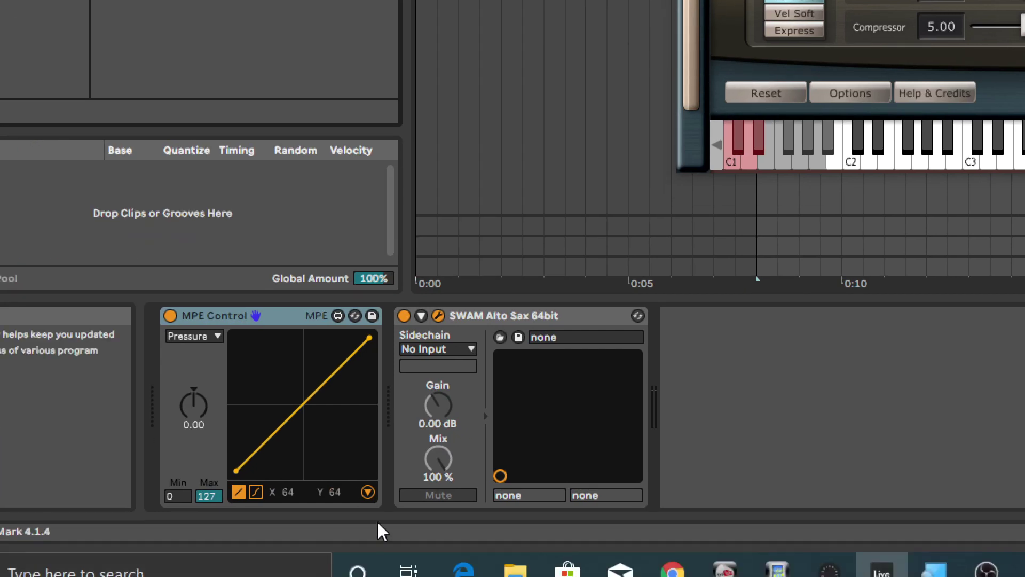
pyautogui.click(368, 492)
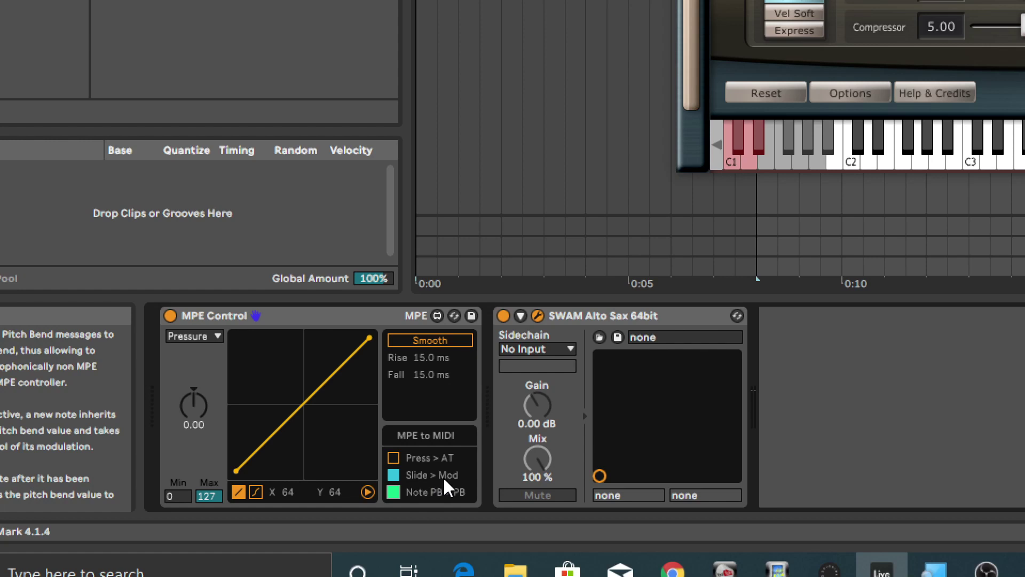
# - Switch MPE Control to the Pitch source and set its Pitch Range to 4:1
pyautogui.click(216, 337)
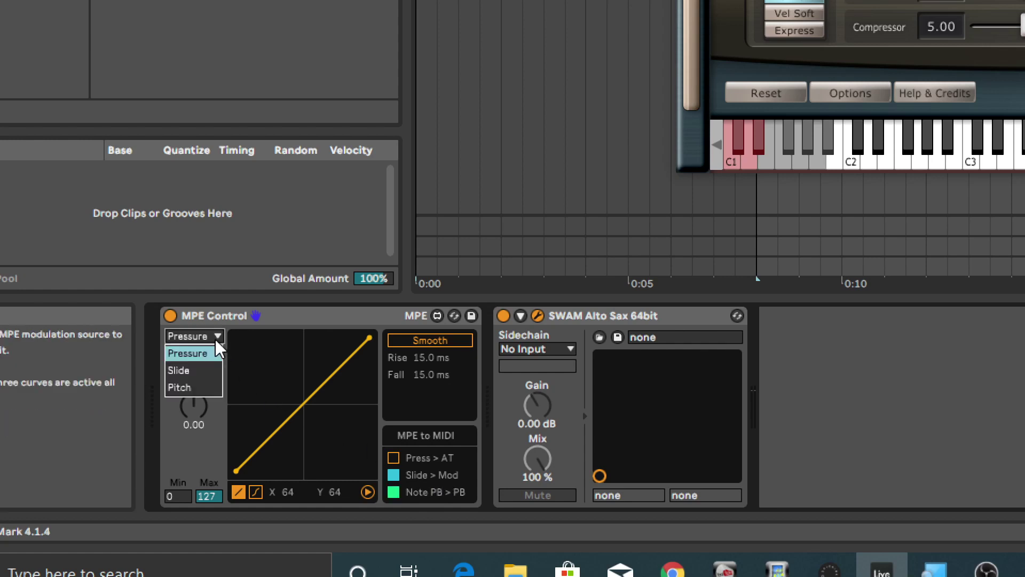
pyautogui.click(204, 380)
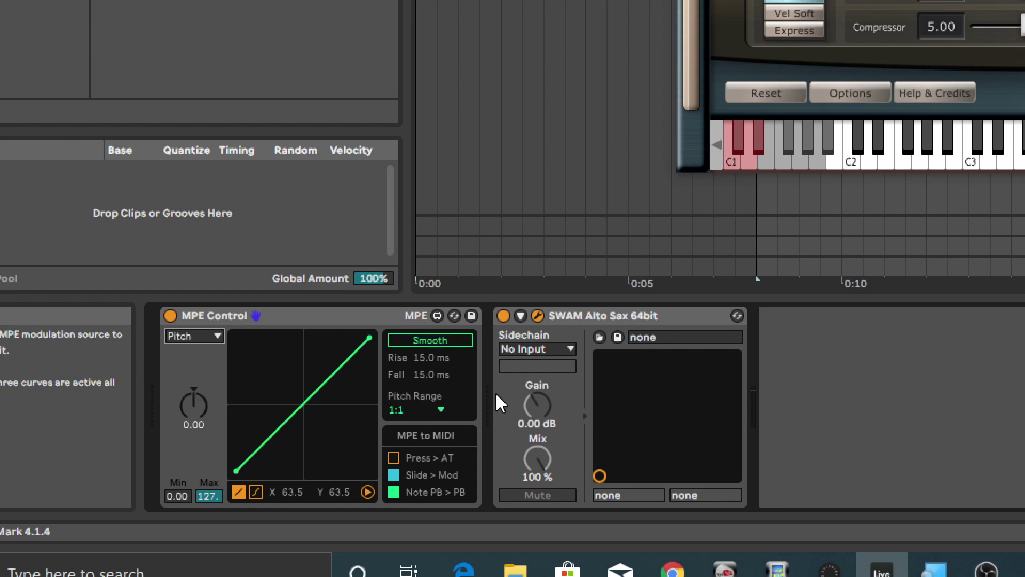
pyautogui.click(437, 411)
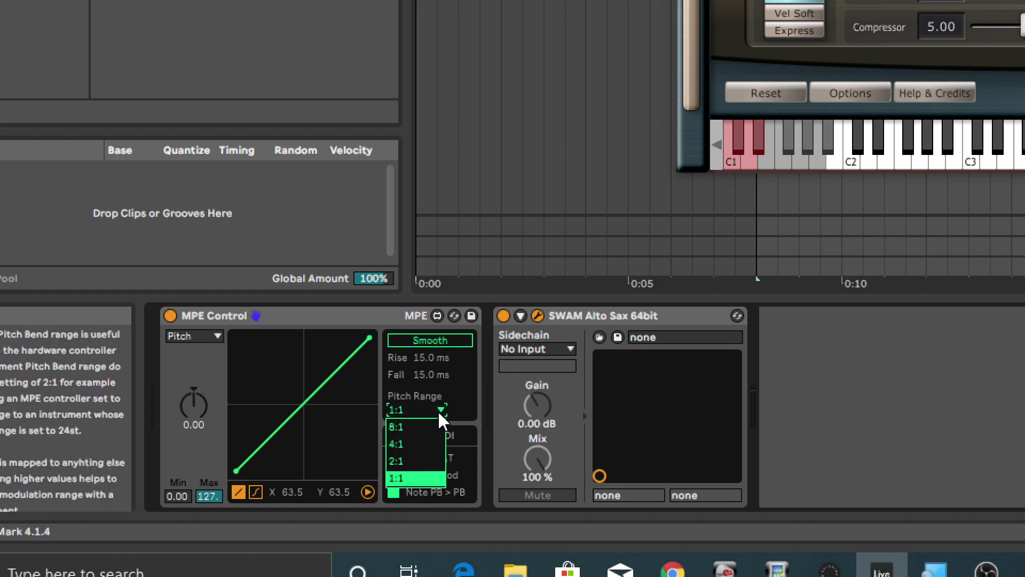
pyautogui.click(436, 446)
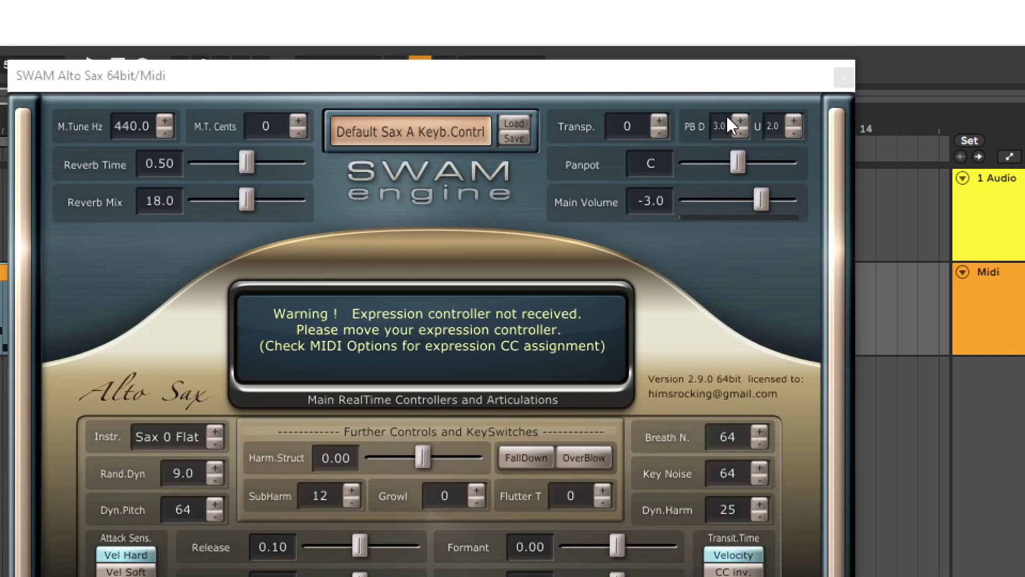
# - Set the saxophone plug-in's pitch bend range to 12 for both down and up
pyautogui.moveTo(718, 121); pyautogui.dragTo(732, 2)
pyautogui.moveTo(723, 81); pyautogui.dragTo(726, 44)
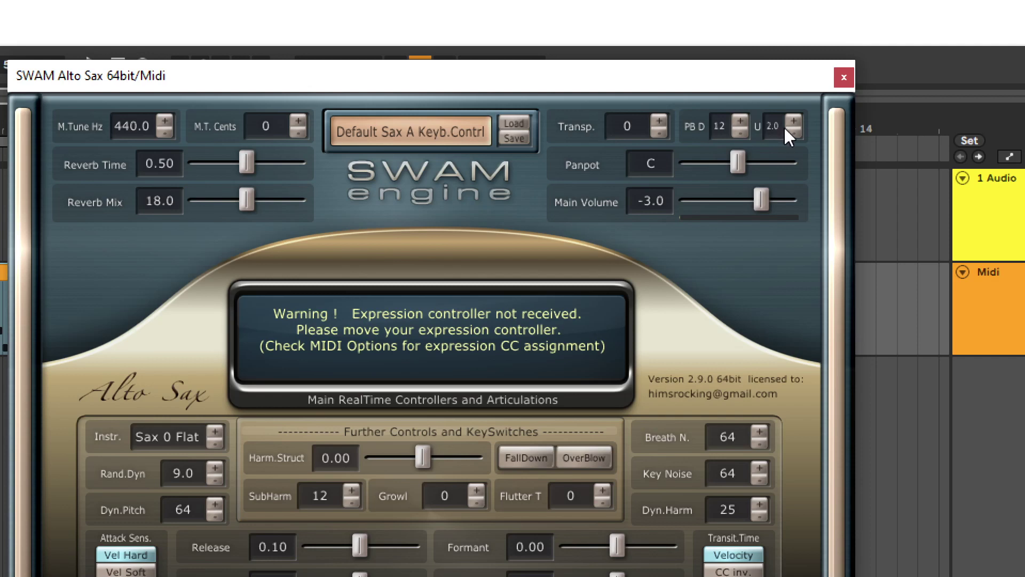
pyautogui.moveTo(774, 118); pyautogui.dragTo(787, 74)
pyautogui.click(794, 122)
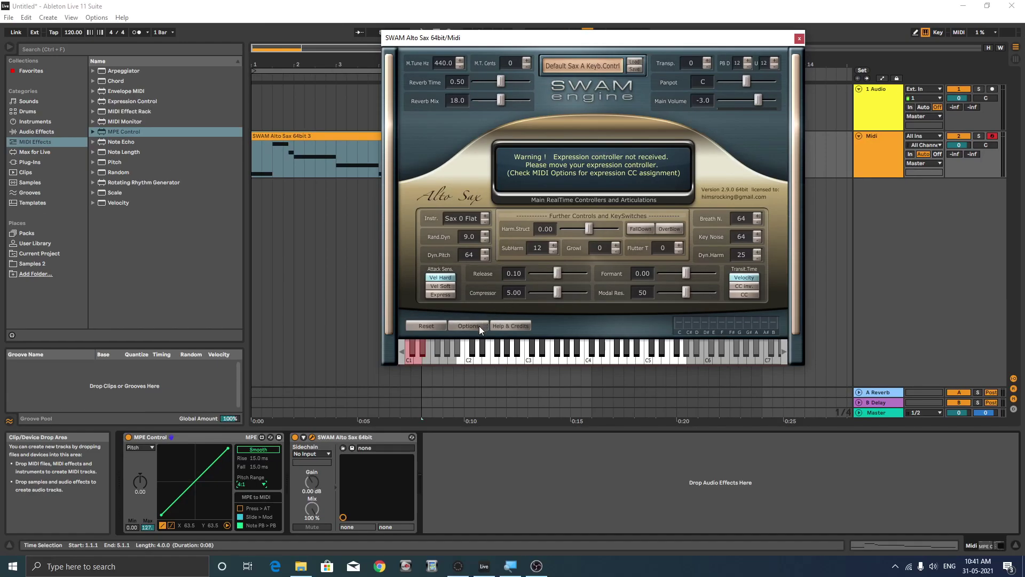
# - Open the saxophone plug-in's MIDI CC mapping options
pyautogui.click(479, 327)
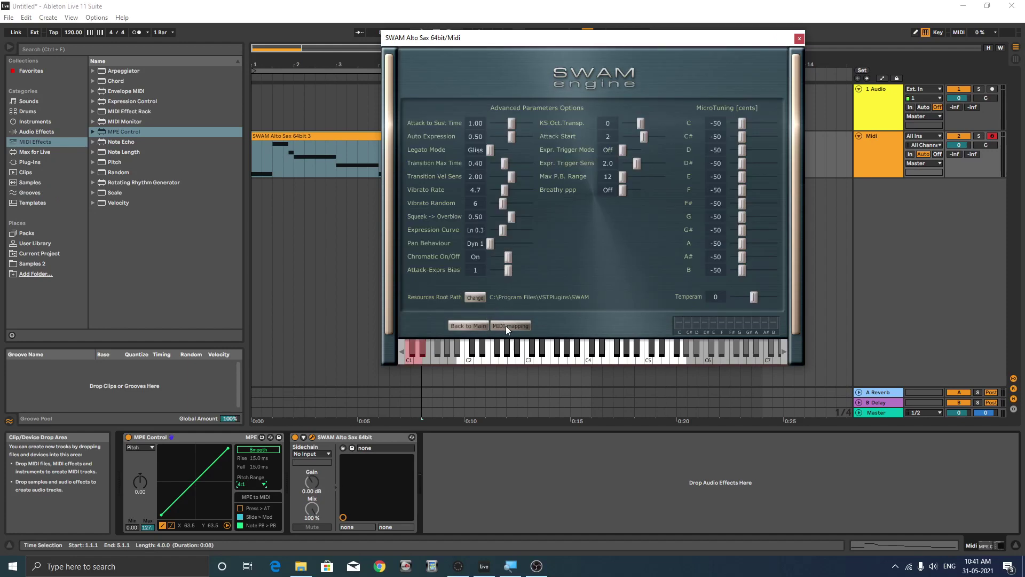
pyautogui.click(505, 325)
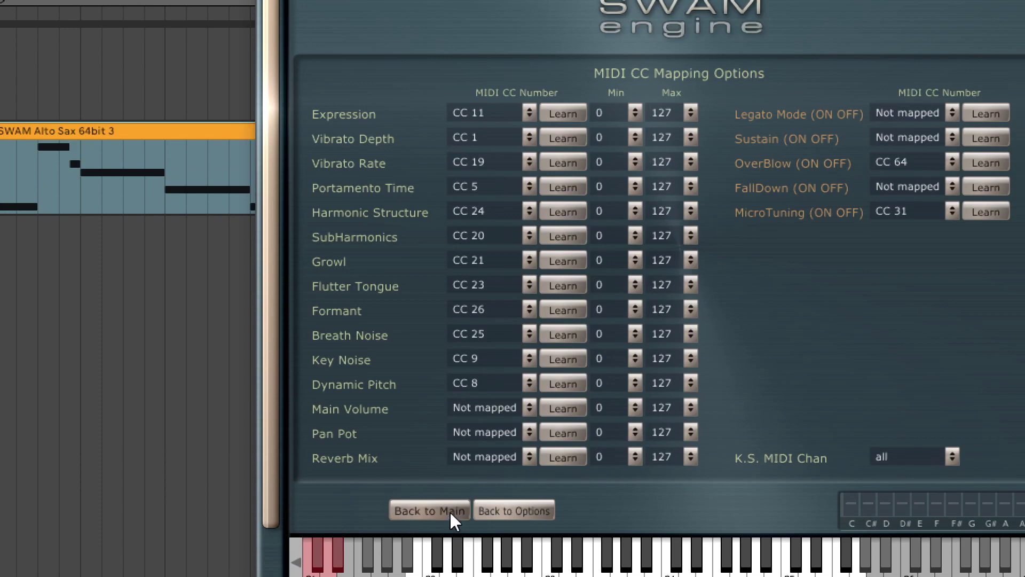
pyautogui.click(449, 545)
pyautogui.click(439, 510)
pyautogui.click(497, 513)
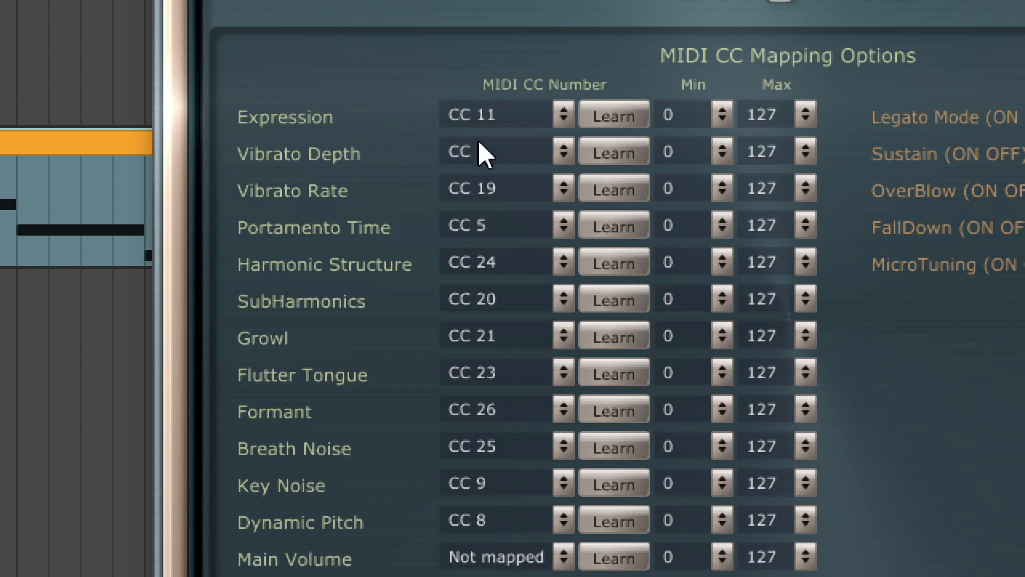
# - Map Vibrato Depth to CC 11 and Expression to CC 1, and close the plug-in window
pyautogui.click(514, 147)
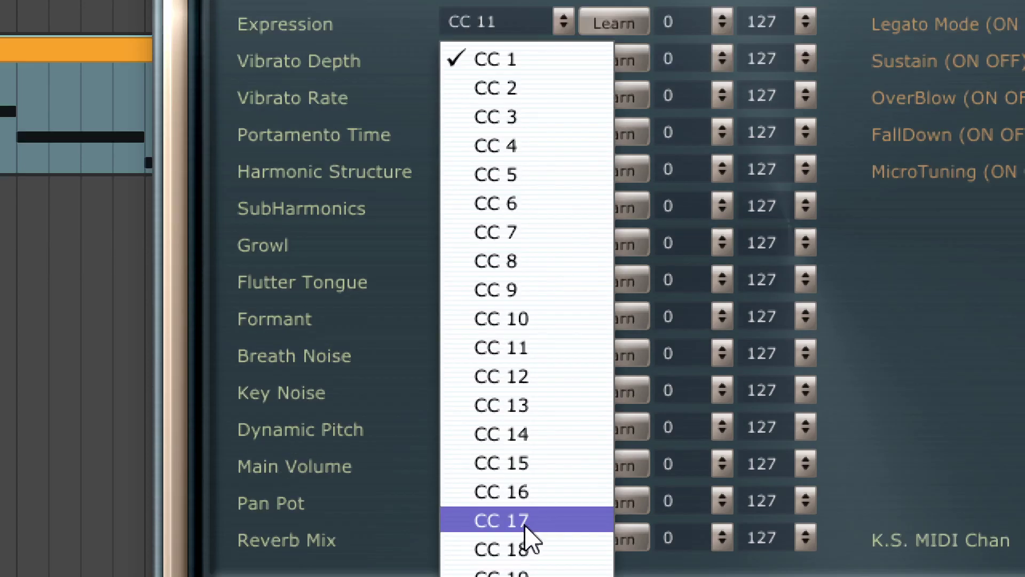
pyautogui.click(560, 338)
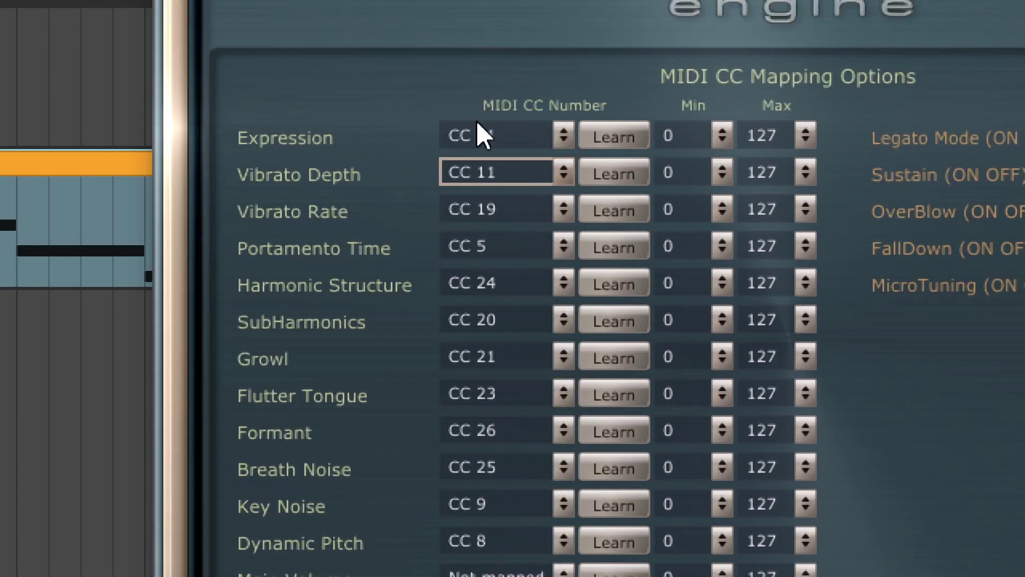
pyautogui.click(476, 129)
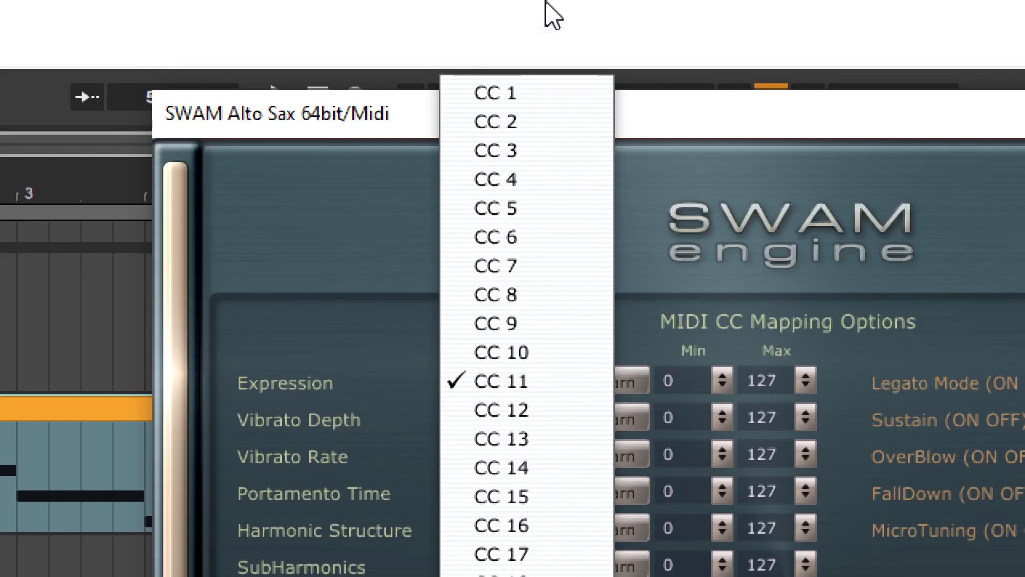
pyautogui.click(525, 102)
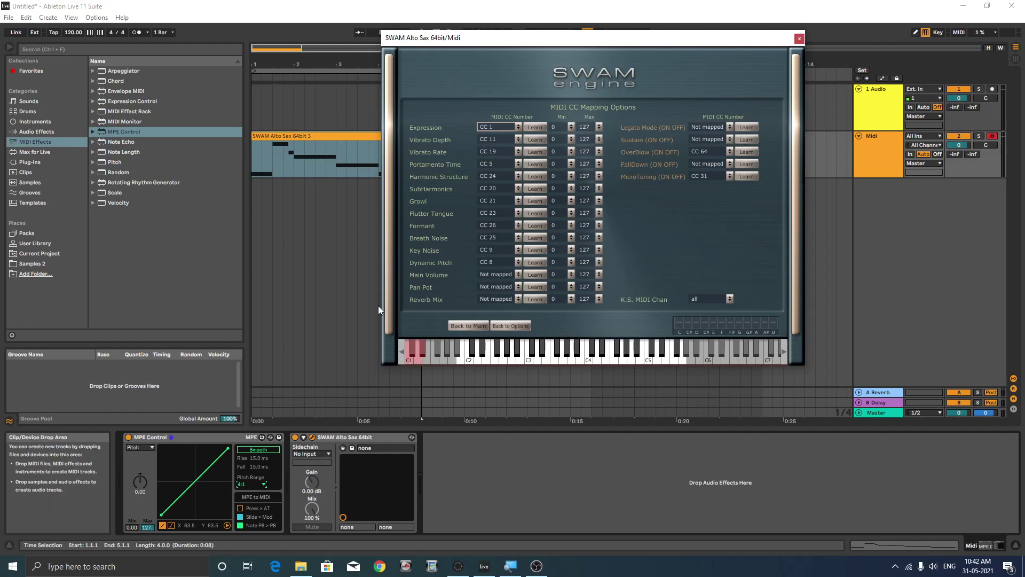
pyautogui.click(462, 327)
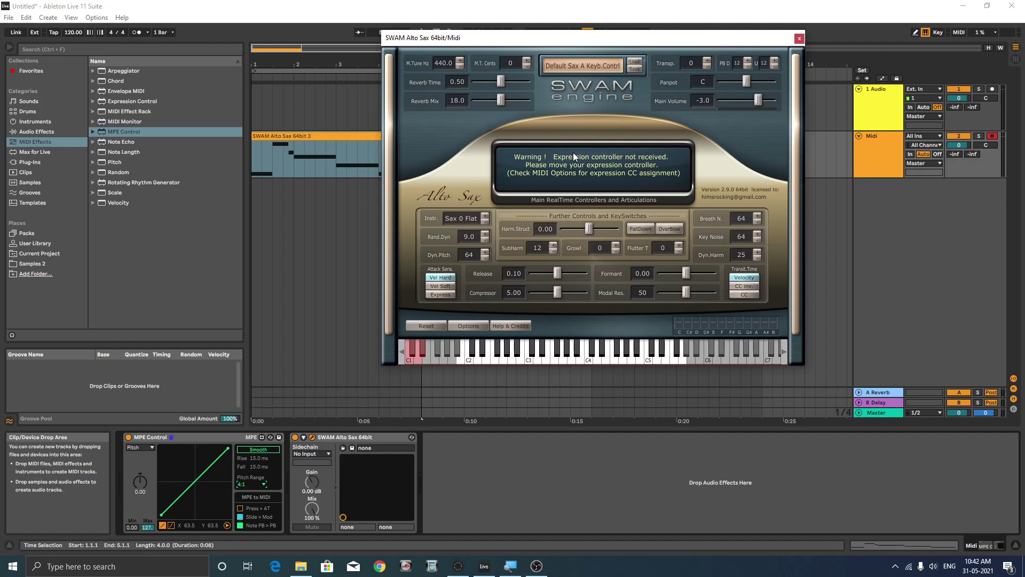
pyautogui.click(799, 39)
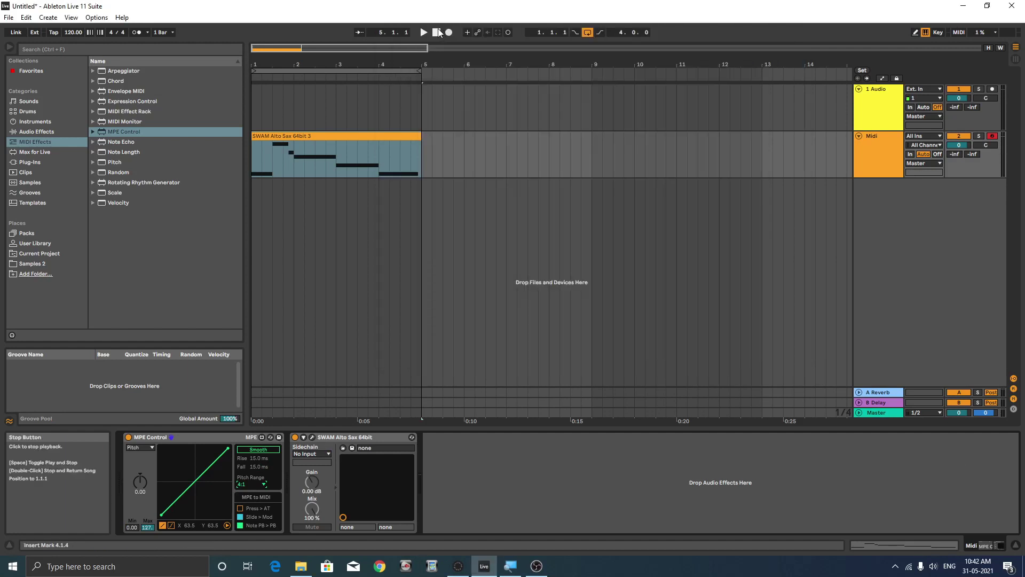
# - Play the saxophone clip from the beginning to hear the MPE-controlled sound, and stop playback at its end
pyautogui.click(262, 158)
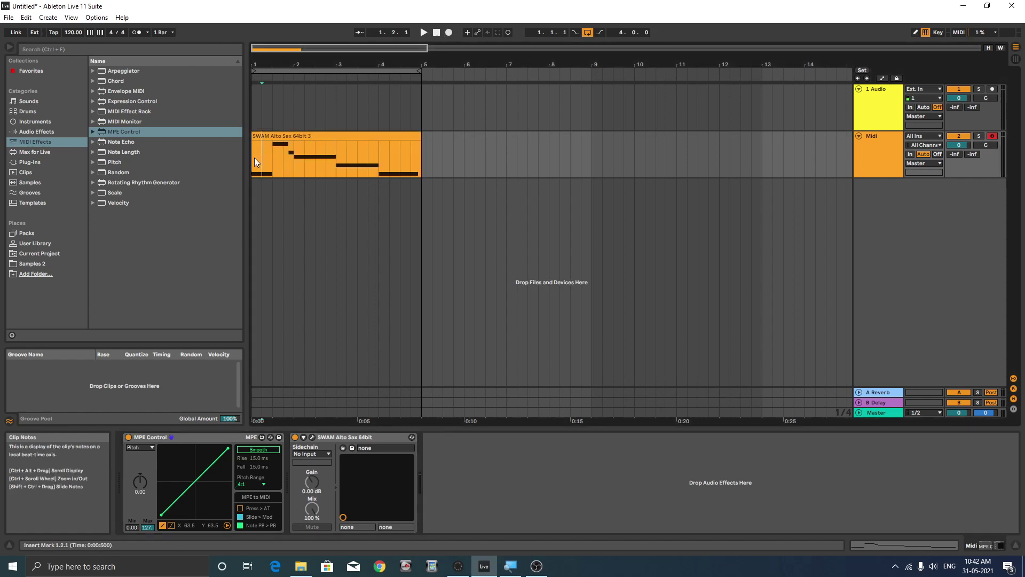
pyautogui.click(423, 32)
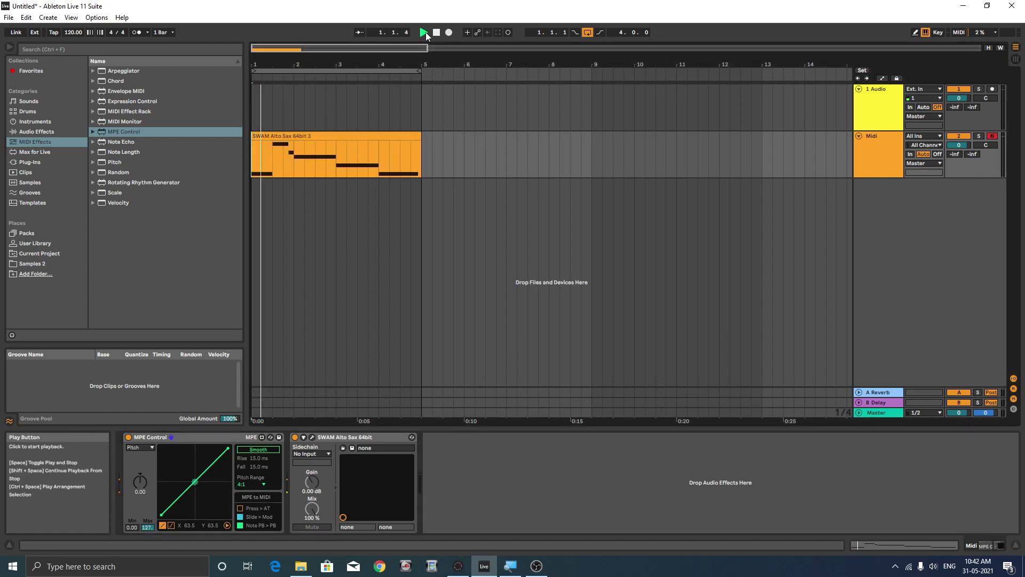
pyautogui.click(437, 35)
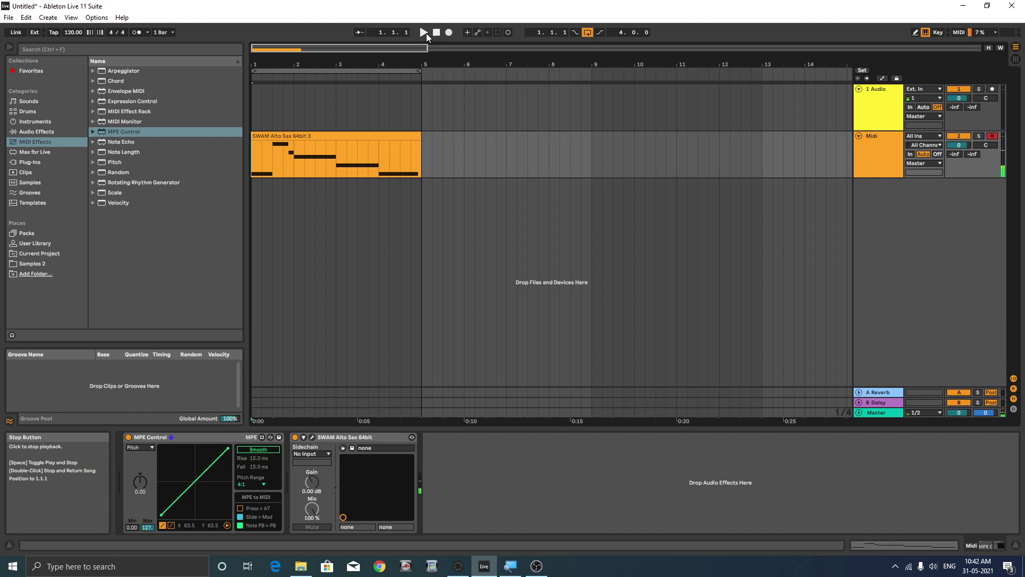
pyautogui.click(426, 33)
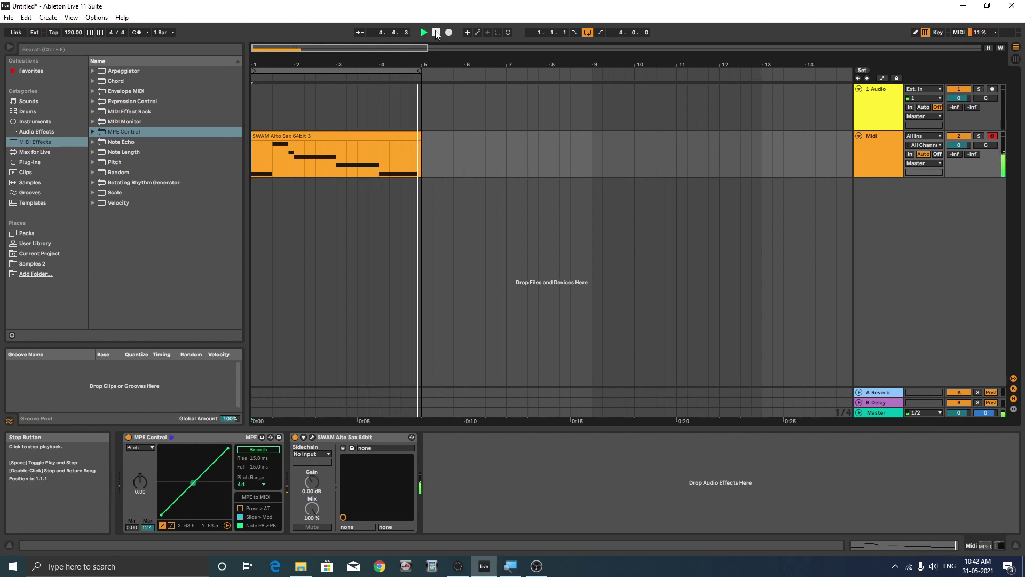
pyautogui.click(437, 32)
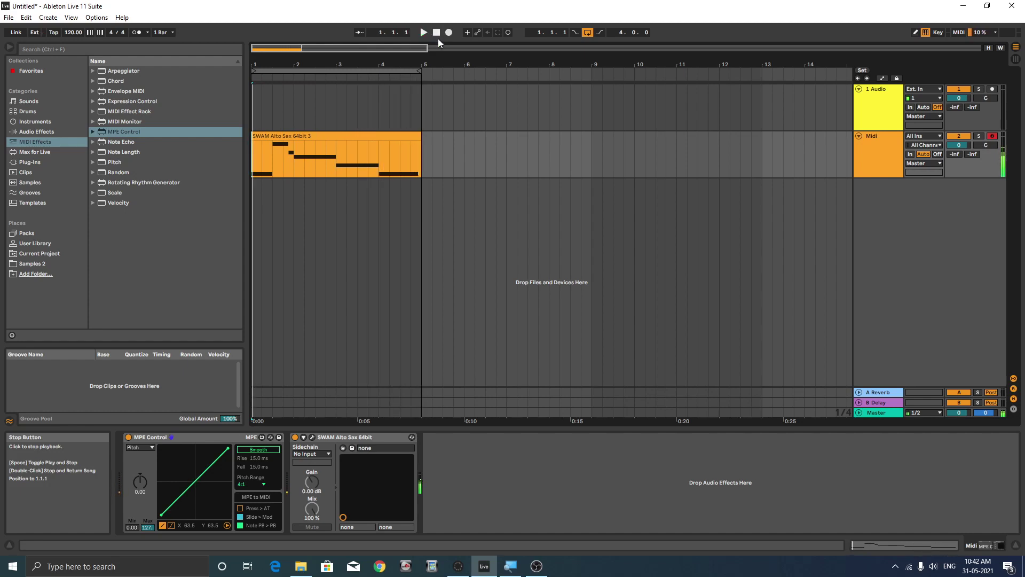
# - Open the saxophone clip in the note editor to examine the pitch expression curves on its notes
pyautogui.doubleClick(348, 135)
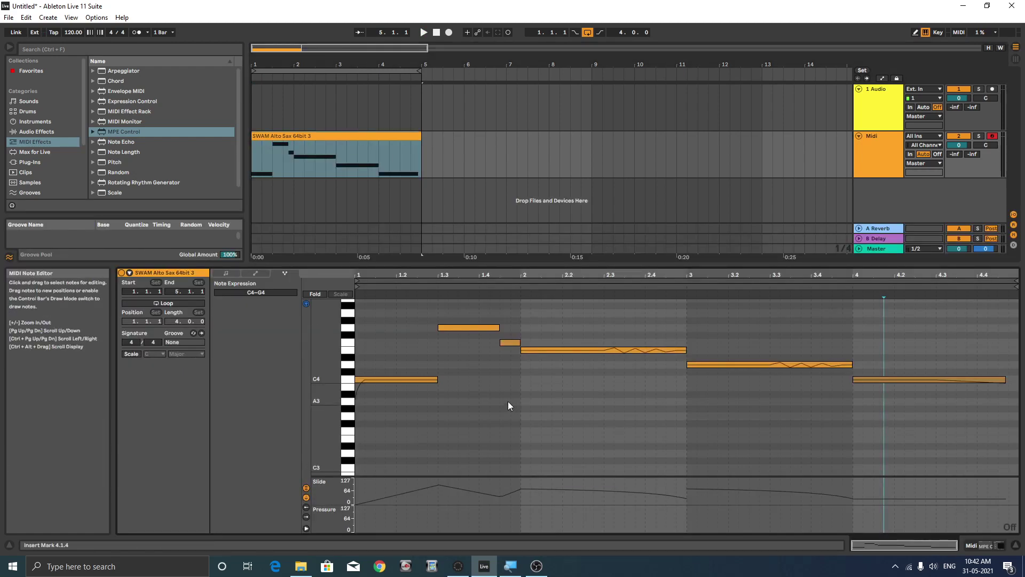
pyautogui.moveTo(502, 265); pyautogui.dragTo(502, 197)
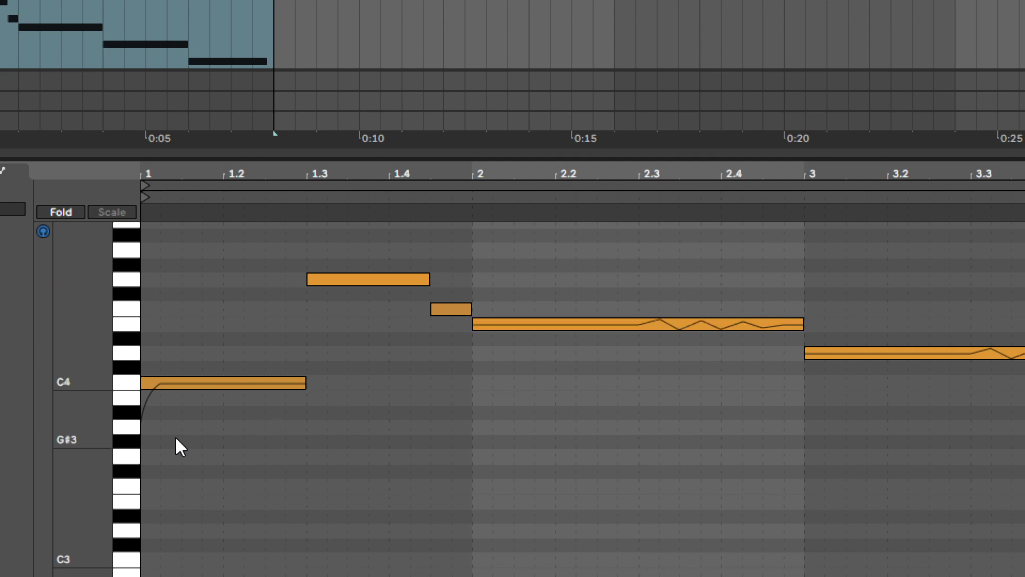
# - Add a pitch expression breakpoint after the initial slide on the first C4 note, about 0.22 st above the note's pitch
pyautogui.scroll(2, 167, 445)
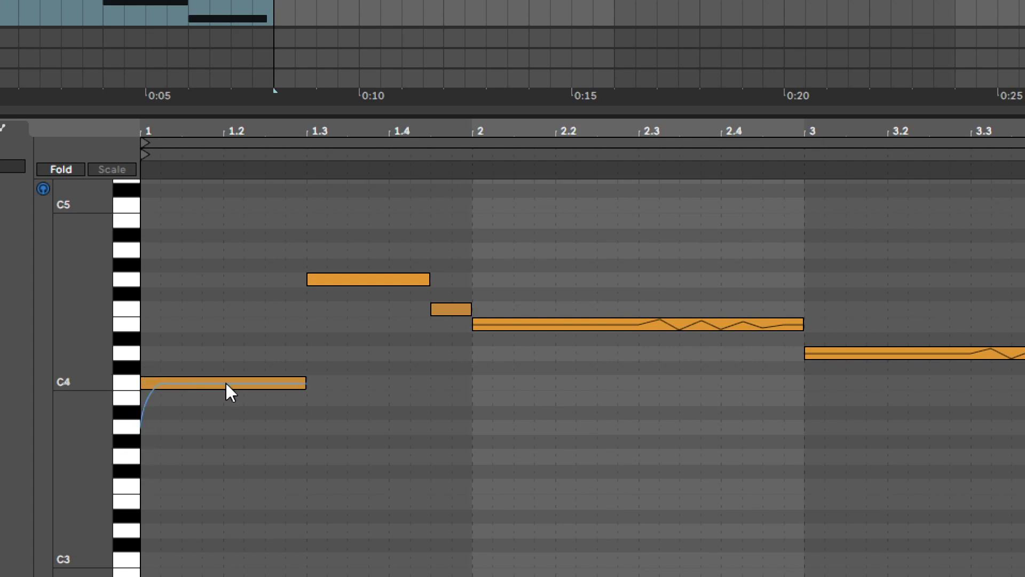
pyautogui.click(201, 382)
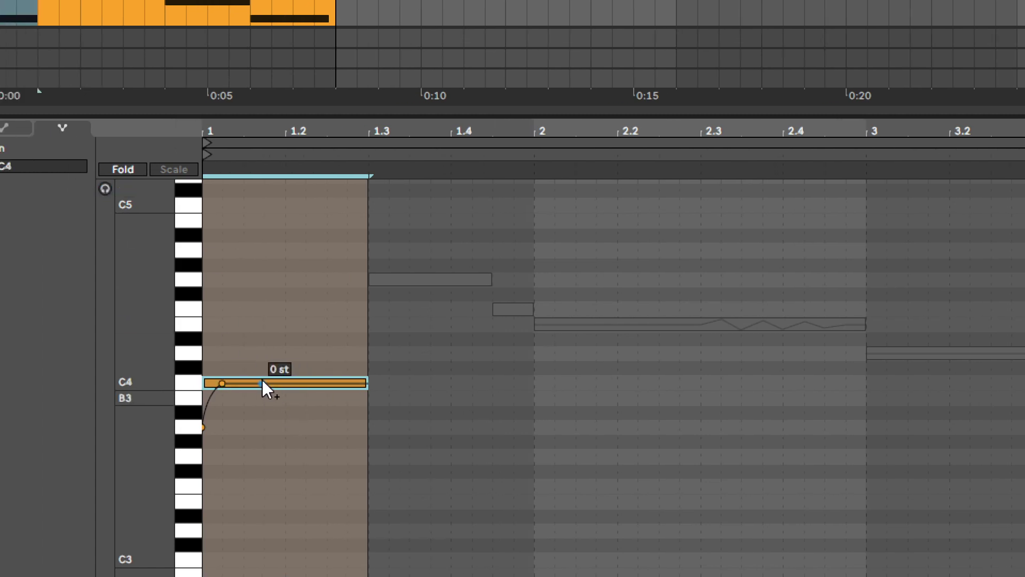
pyautogui.moveTo(265, 385); pyautogui.dragTo(264, 330)
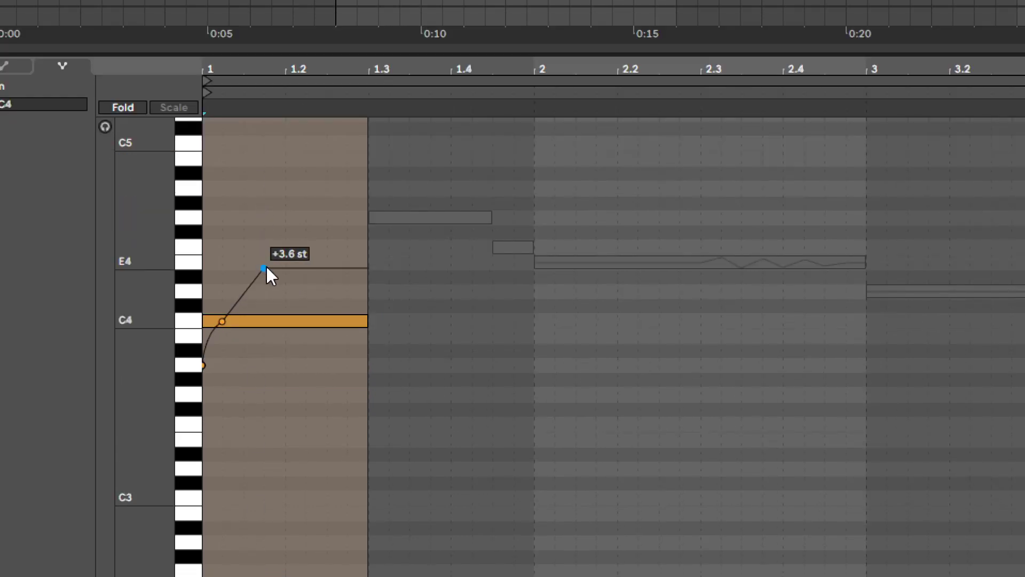
pyautogui.moveTo(265, 269); pyautogui.dragTo(264, 319)
pyautogui.moveTo(140, 312); pyautogui.dragTo(224, 312)
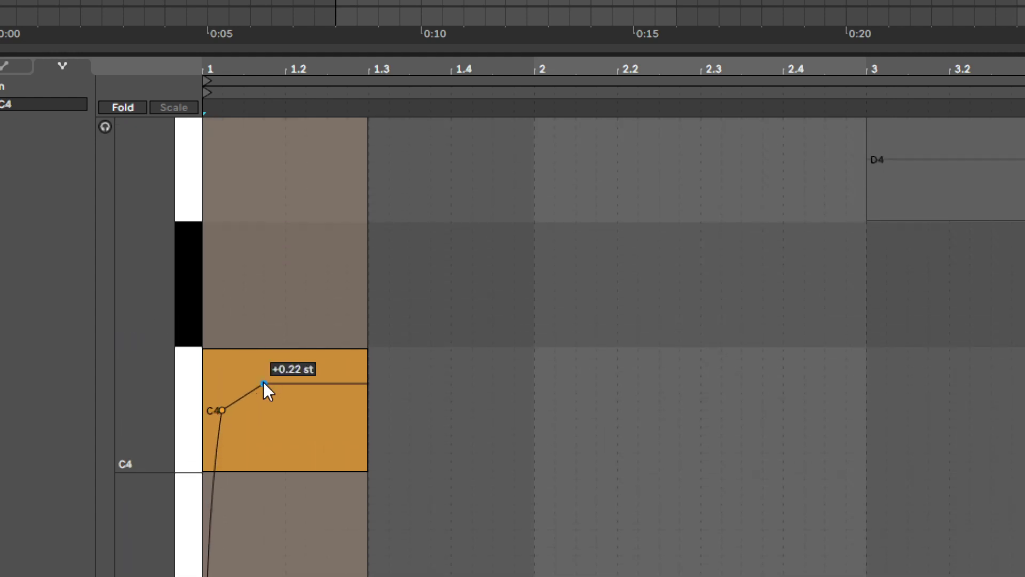
# - Shape the rest of the first C4 note's pitch curve into a vibrato zigzag around the note, ending back at its pitch
pyautogui.moveTo(264, 382); pyautogui.dragTo(348, 412)
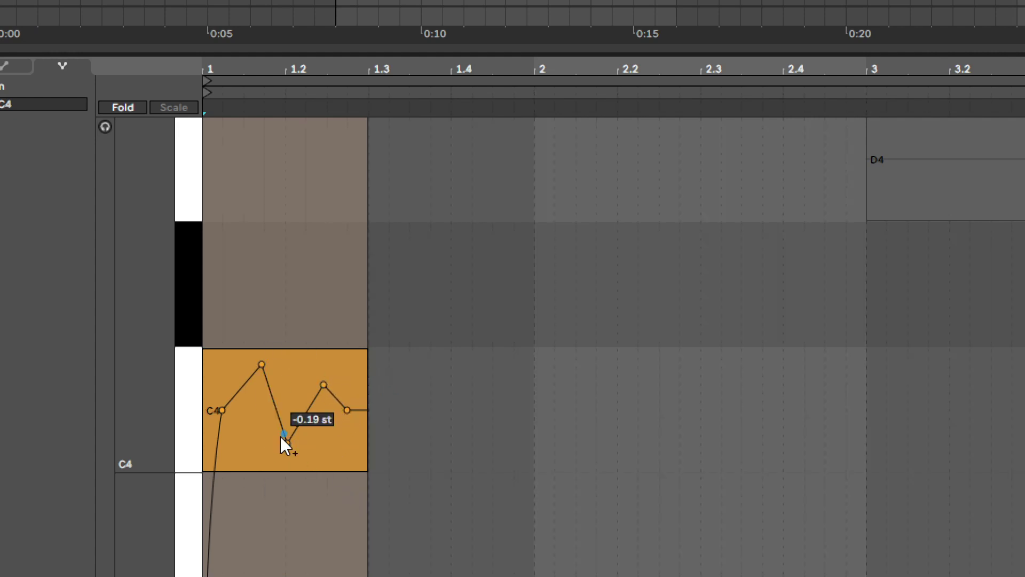
pyautogui.moveTo(288, 442); pyautogui.dragTo(287, 435)
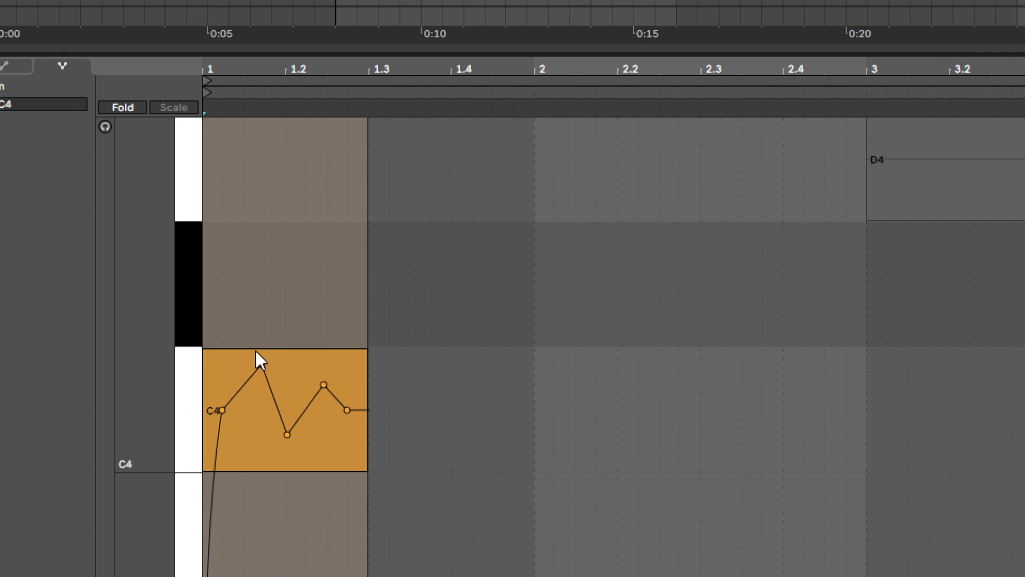
pyautogui.moveTo(261, 365); pyautogui.dragTo(262, 393)
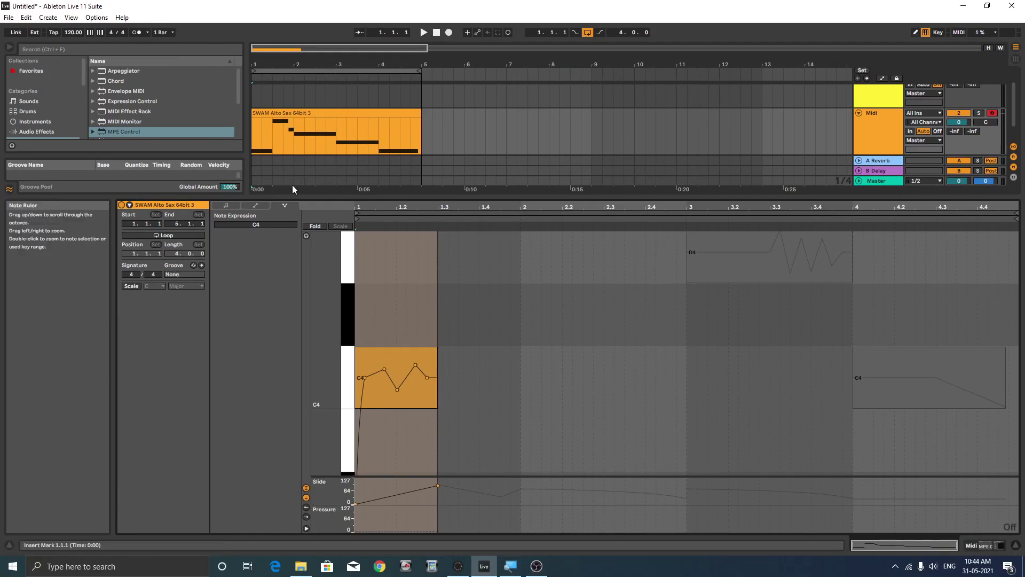
# - Play the saxophone clip from the beginning to hear the new vibrato on the first note, and clear the note selection
pyautogui.click(255, 141)
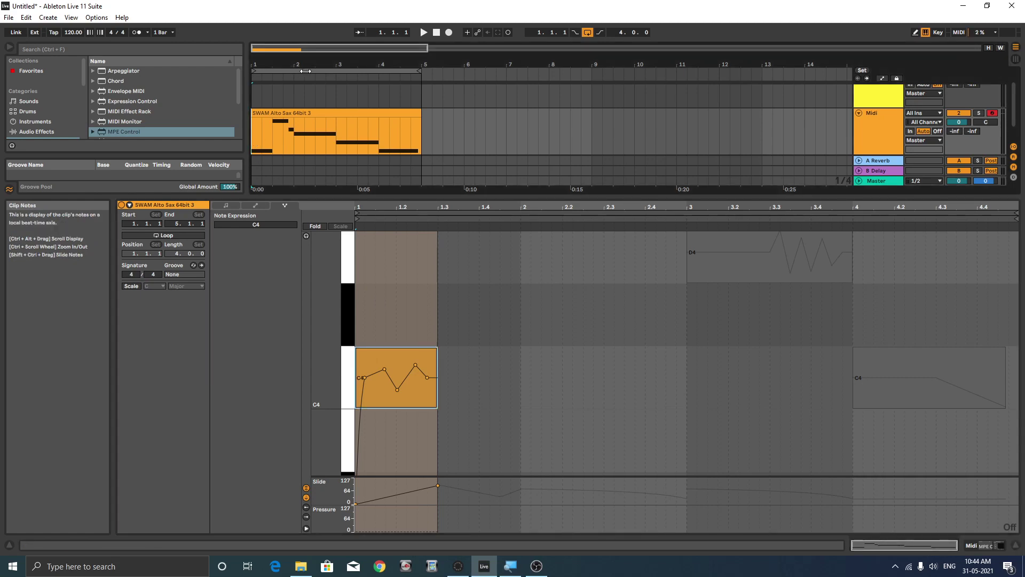
pyautogui.click(423, 33)
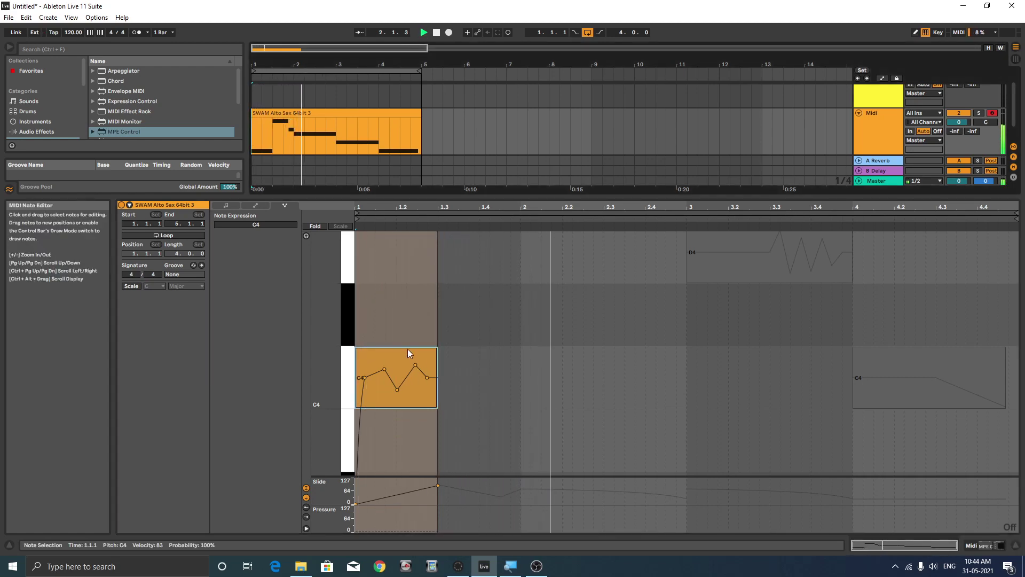
pyautogui.moveTo(328, 345); pyautogui.dragTo(288, 346)
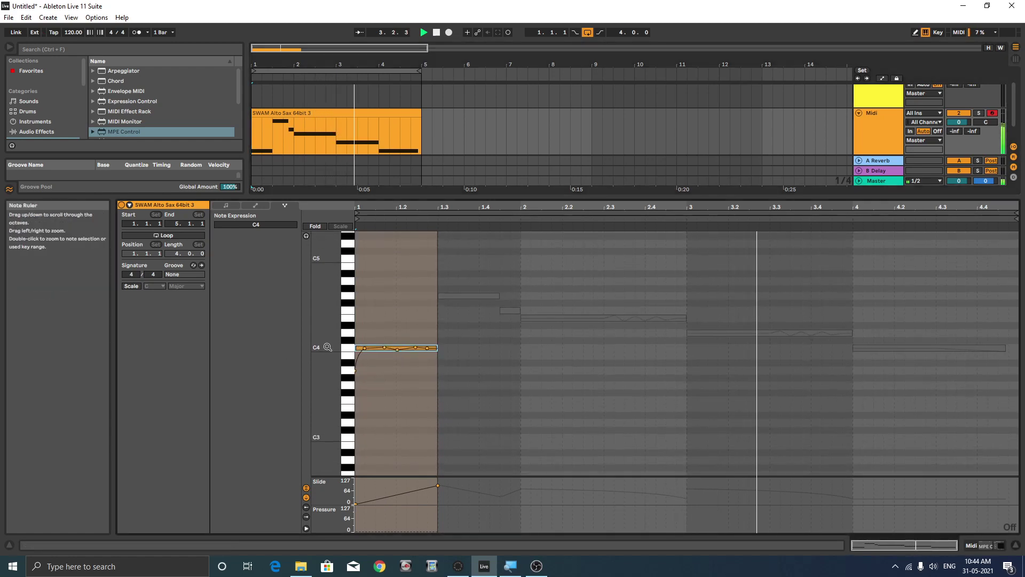
pyautogui.click(601, 439)
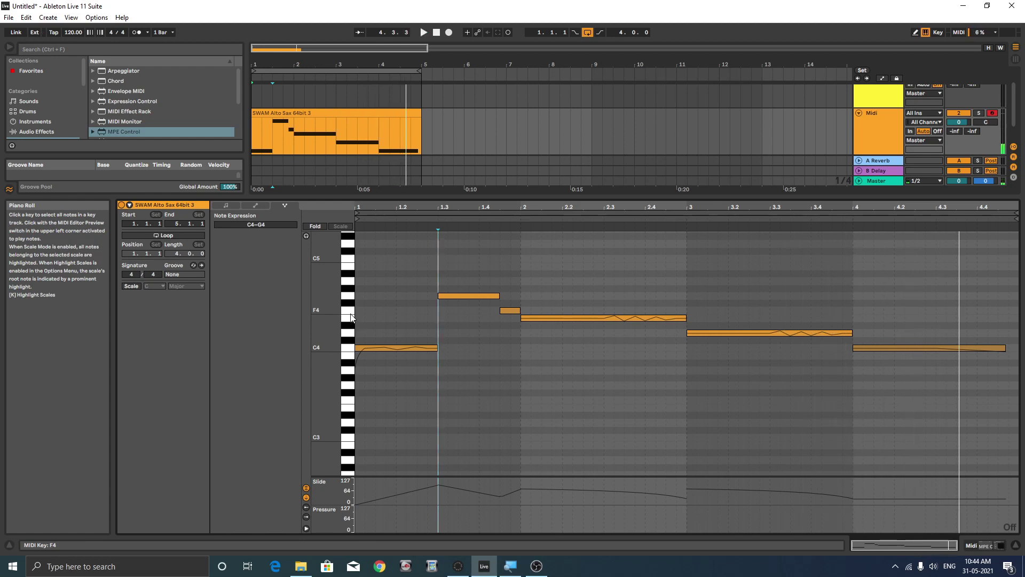
# - Enlarge the expression lanes and reshape the first C4 note's Slide curve with a lower midpoint near 1.2 and a curved, slower start
pyautogui.moveTo(528, 477); pyautogui.dragTo(529, 360)
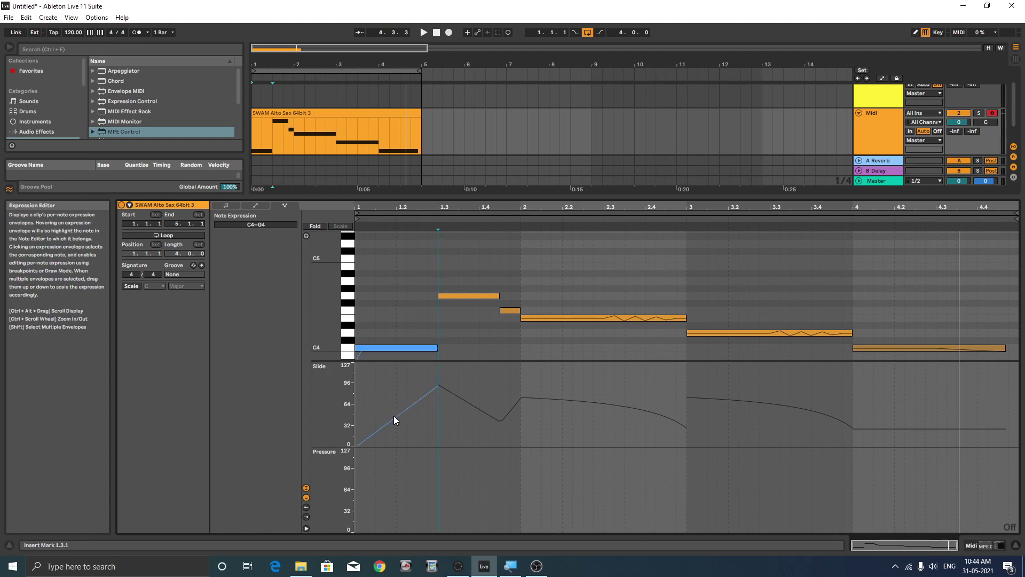
pyautogui.moveTo(394, 416)
pyautogui.mouseDown()
pyautogui.moveTo(395, 434)
pyautogui.moveTo(399, 414)
pyautogui.moveTo(401, 429)
pyautogui.mouseUp()
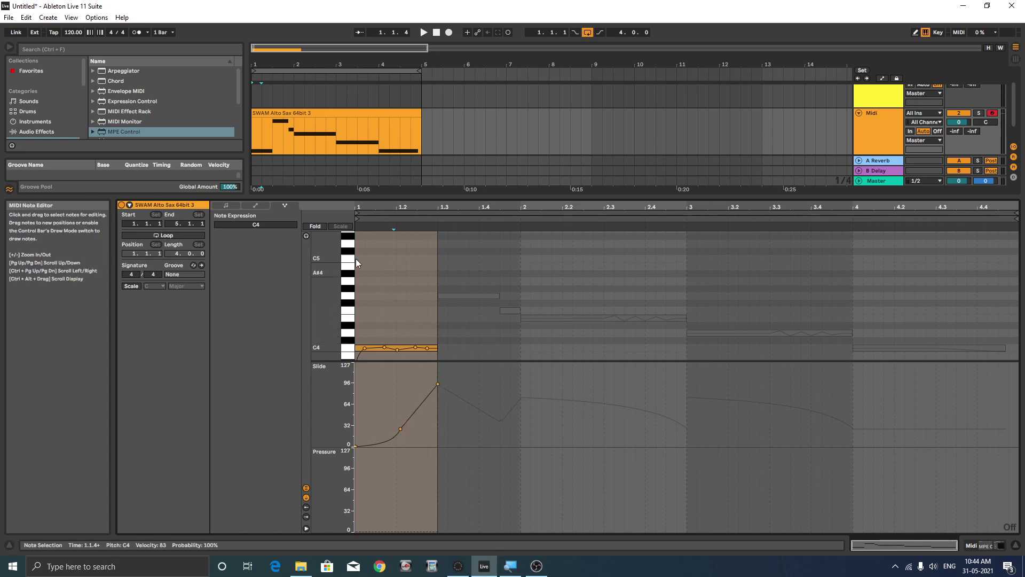
# - Play the clip from the beginning to hear the reshaped Slide curve, reduce the expression lanes' height, and stop playback
pyautogui.click(255, 135)
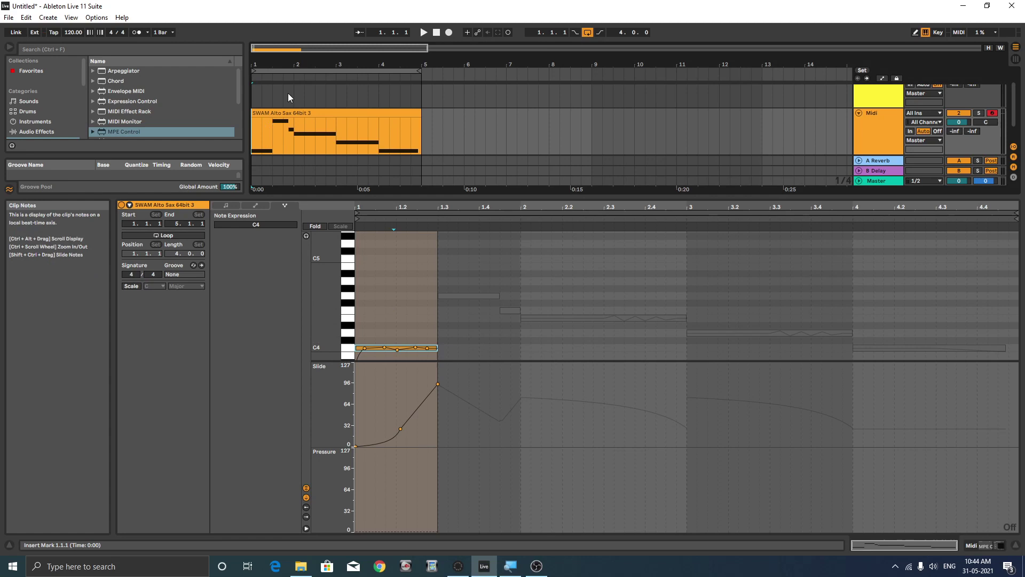
pyautogui.click(423, 33)
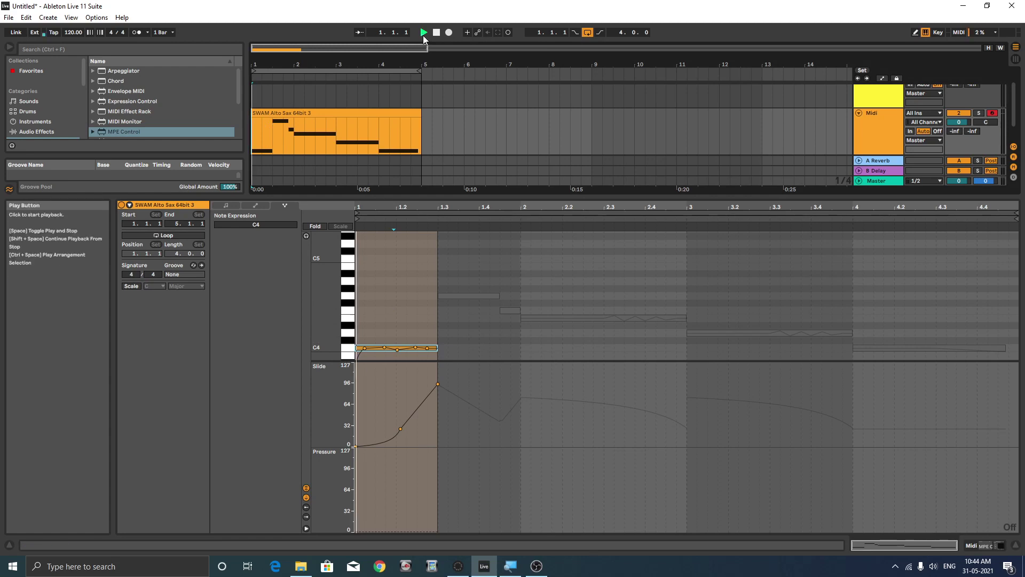
pyautogui.click(474, 277)
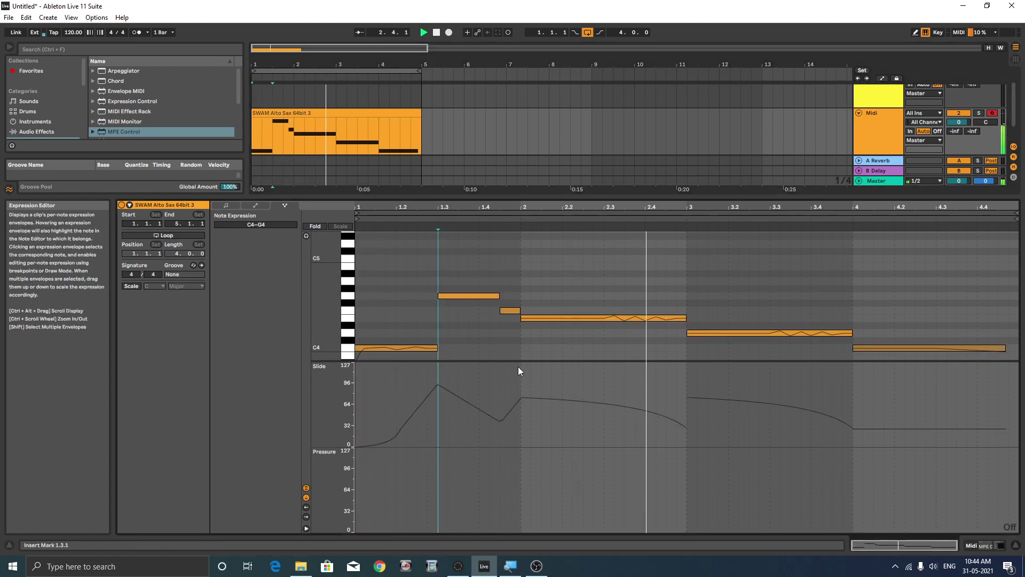
pyautogui.moveTo(518, 362); pyautogui.dragTo(507, 434)
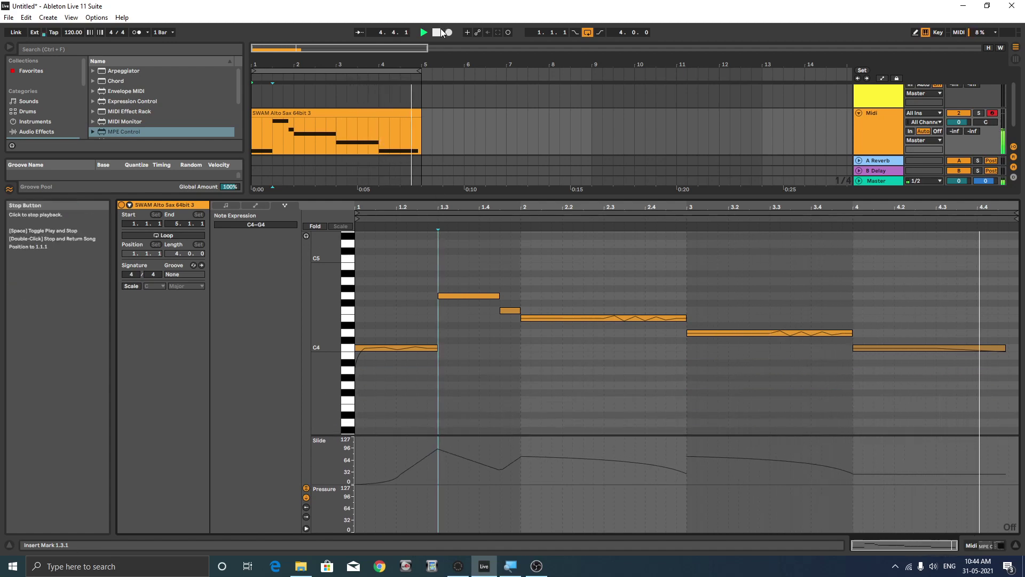
pyautogui.click(440, 32)
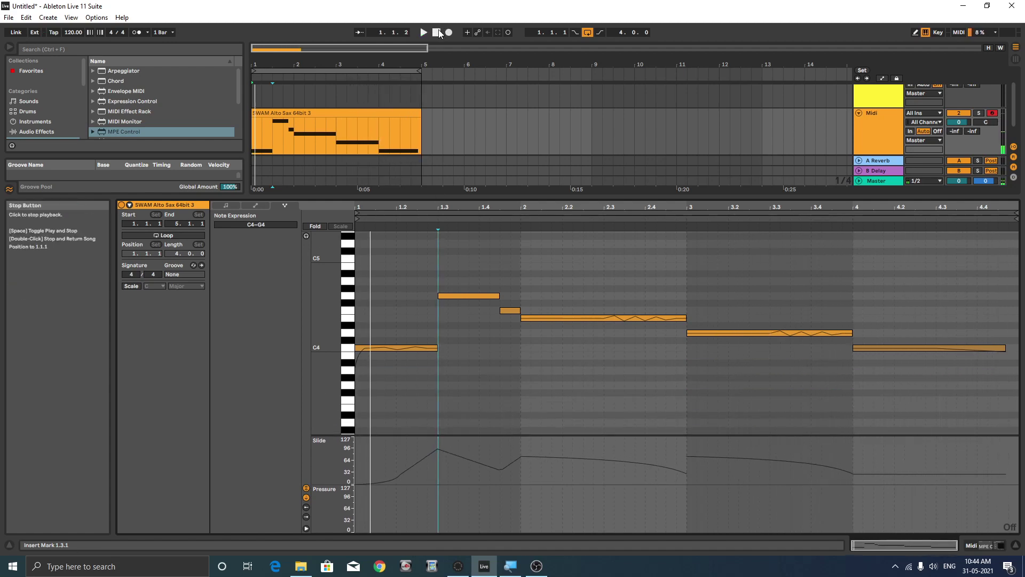